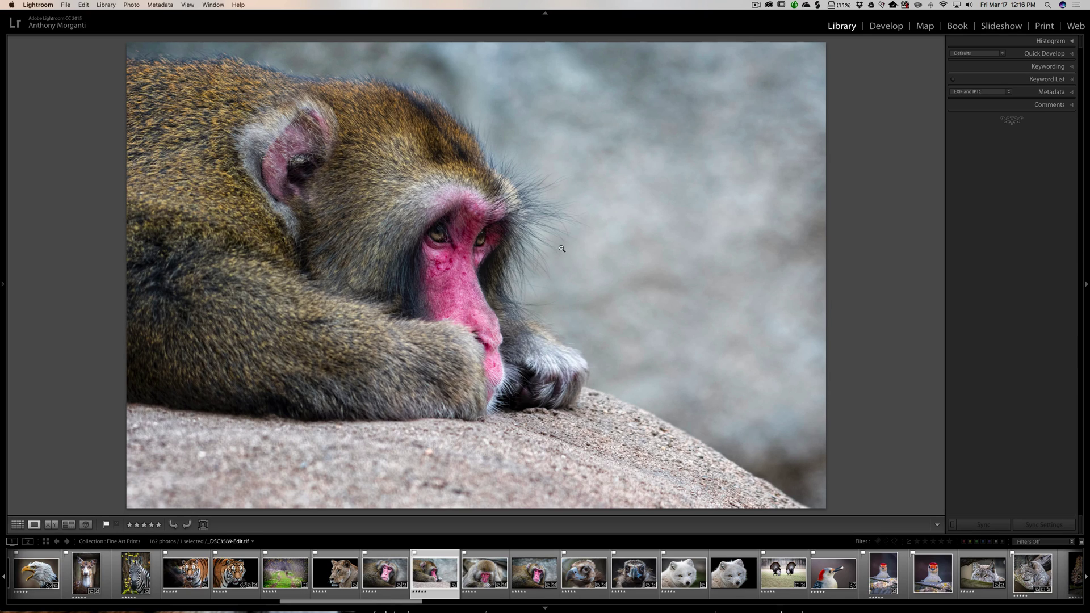
# Browse the zebra, tiger, deer, lioness and pink-faced macaque photos one after another in the Develop module.
pyautogui.click(892, 28)
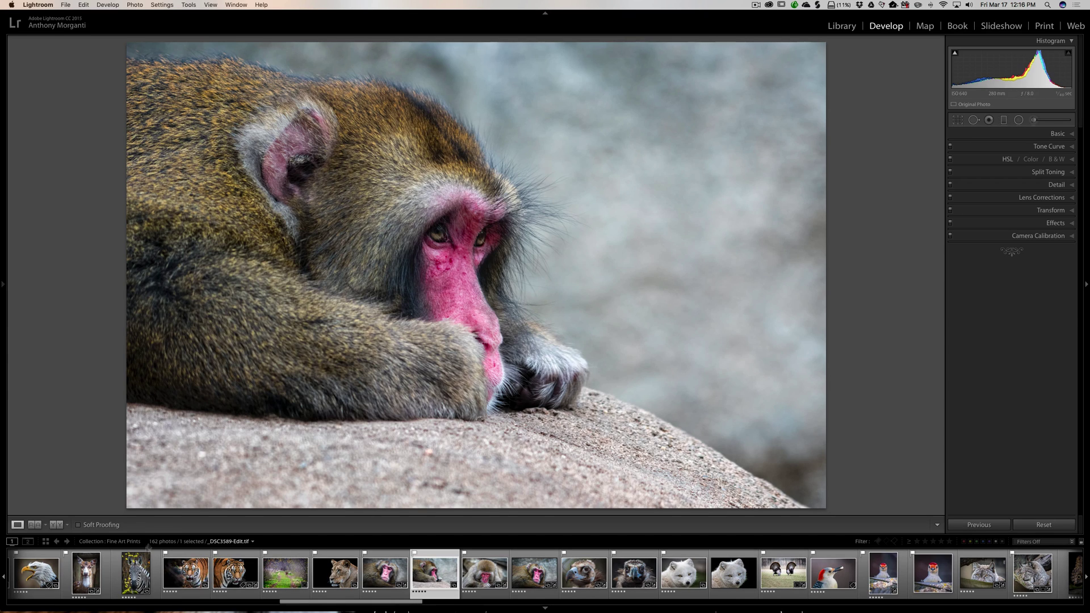
pyautogui.click(138, 568)
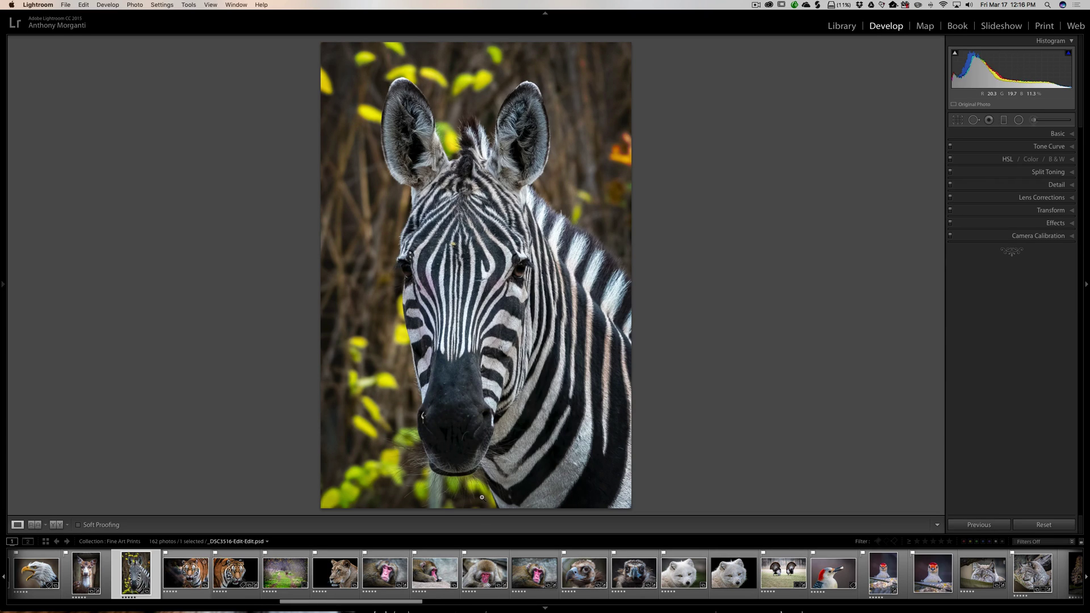
pyautogui.click(183, 574)
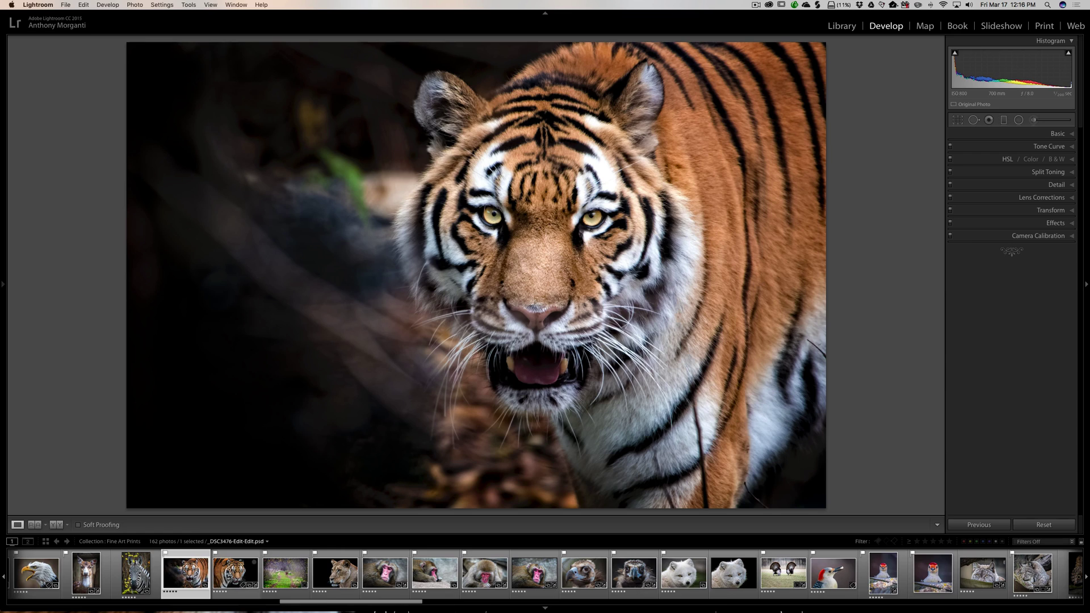
pyautogui.click(245, 571)
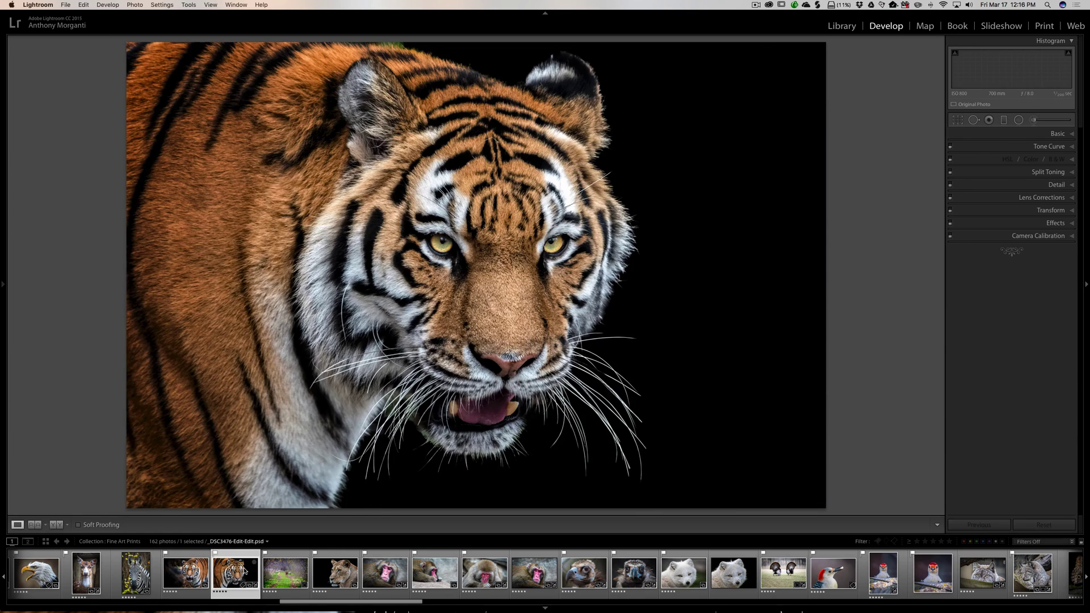
pyautogui.click(281, 572)
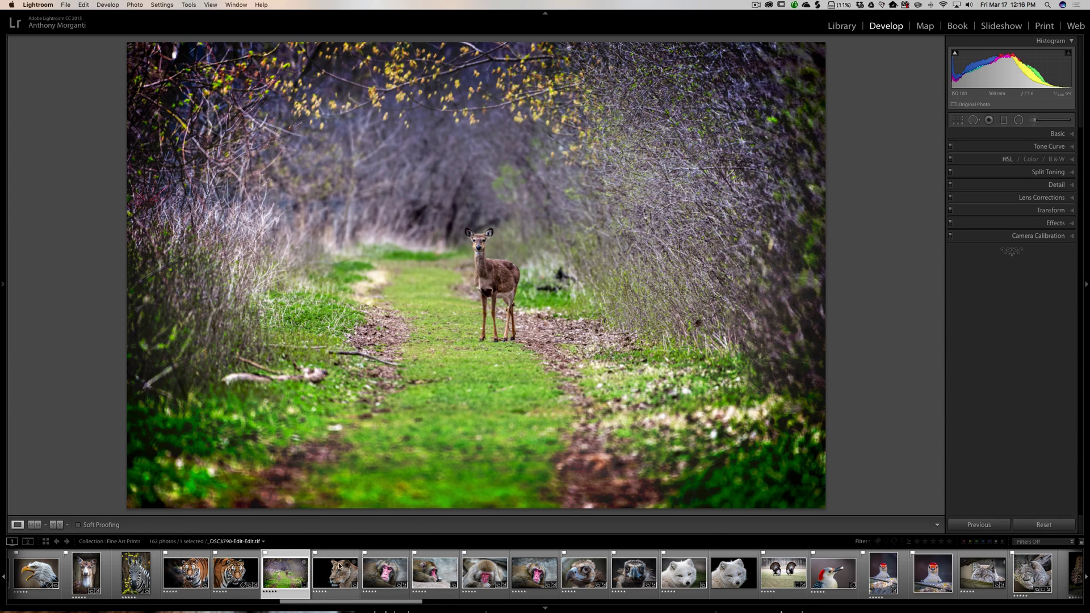
pyautogui.click(338, 567)
pyautogui.click(384, 570)
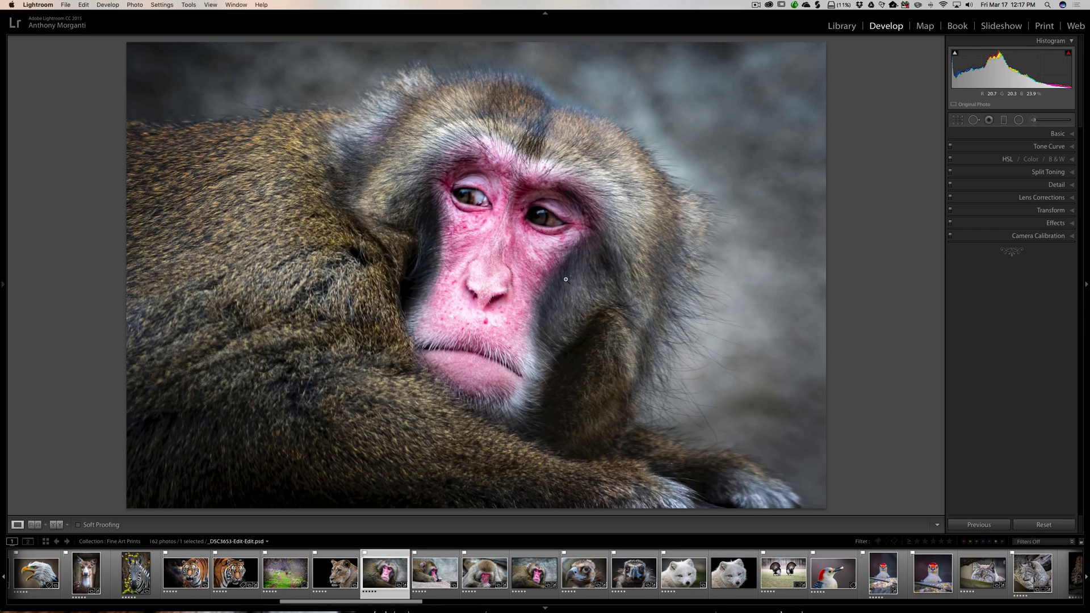
# Set Build Previews to 1:1 in the photo import settings, and cancel the import.
pyautogui.press('shift')
pyautogui.press('super+shift+i')
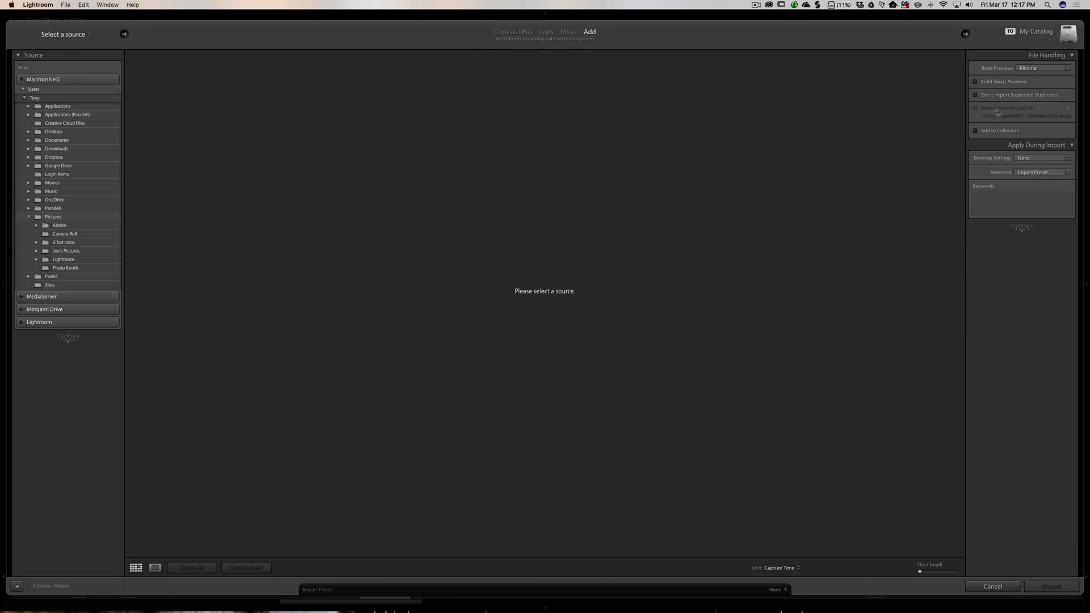
pyautogui.click(1060, 57)
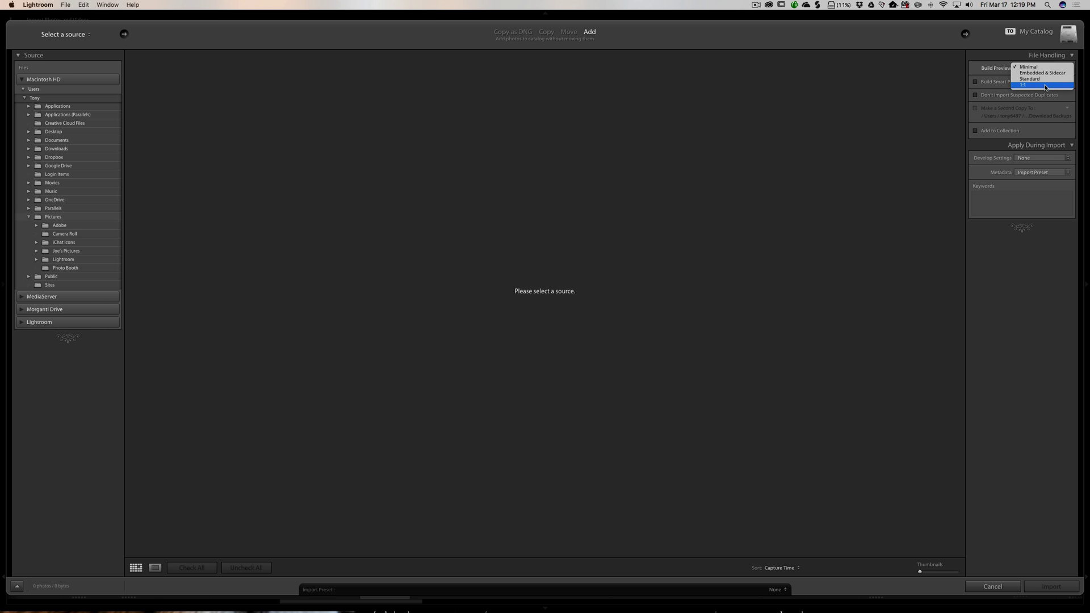
pyautogui.click(1045, 87)
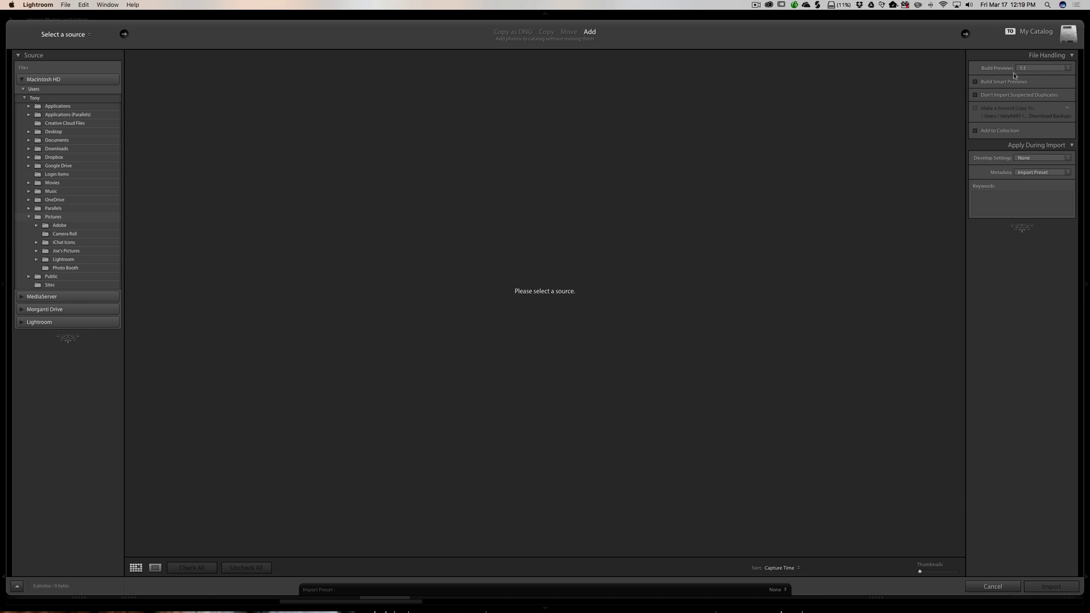
pyautogui.click(992, 587)
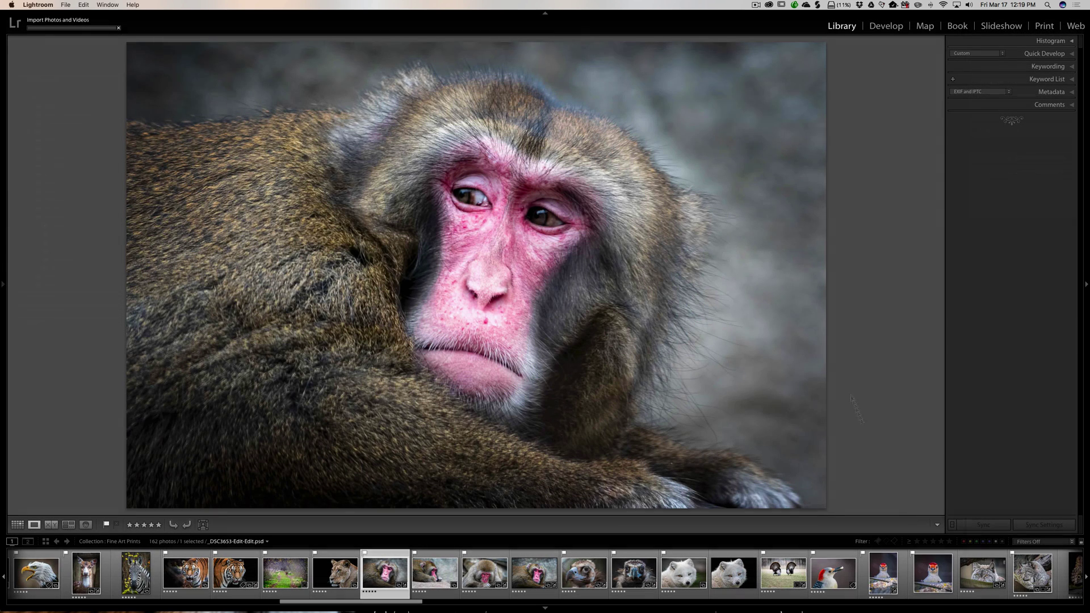
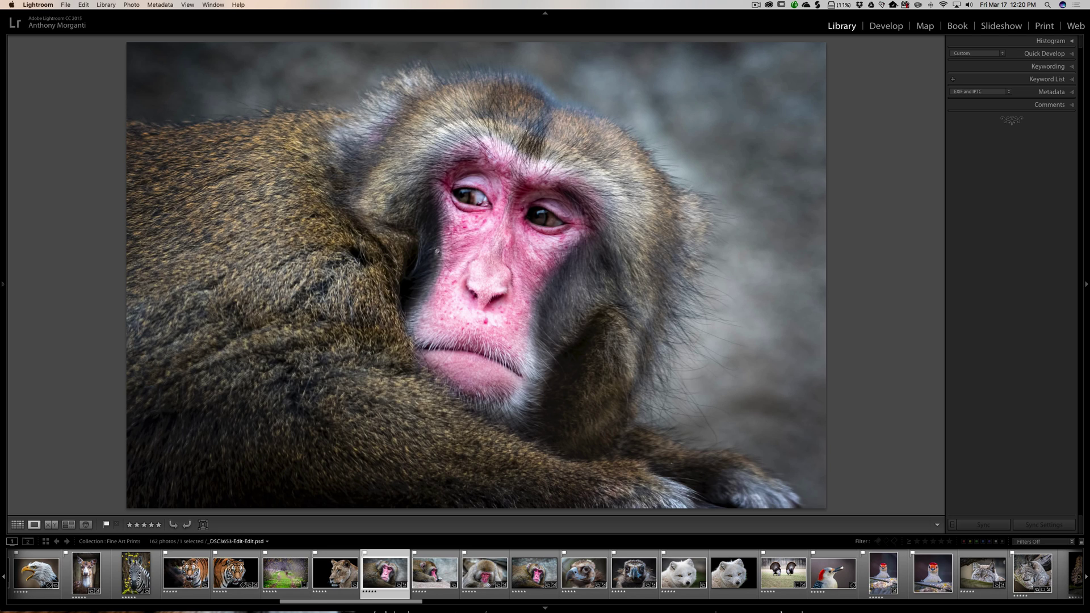
# Examine the catalog's file handling options for automatically discarding 1:1 previews, keeping the current choice.
pyautogui.click(40, 5)
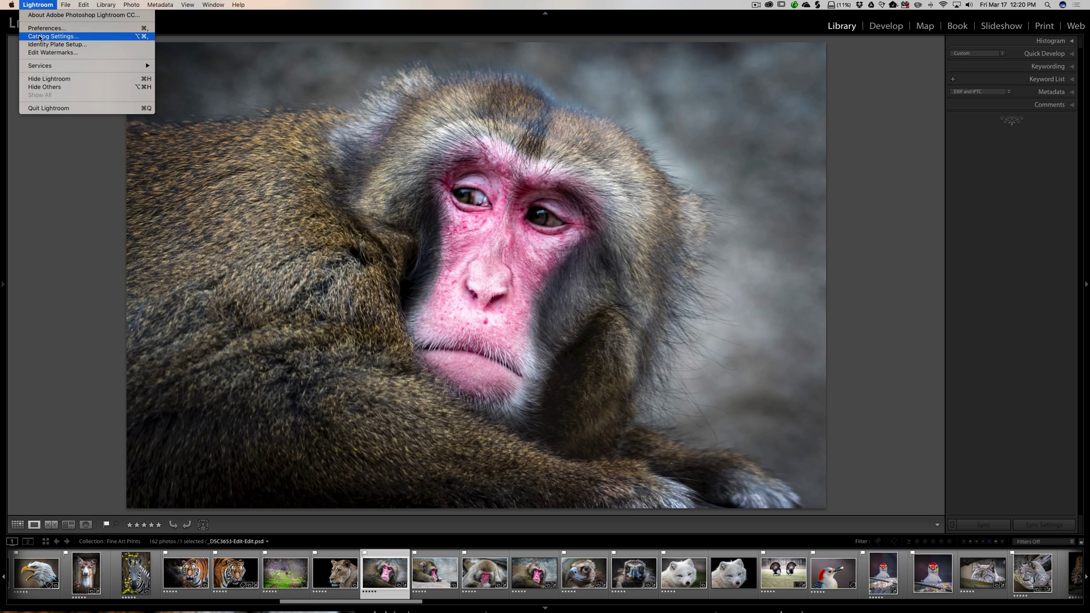
pyautogui.click(40, 36)
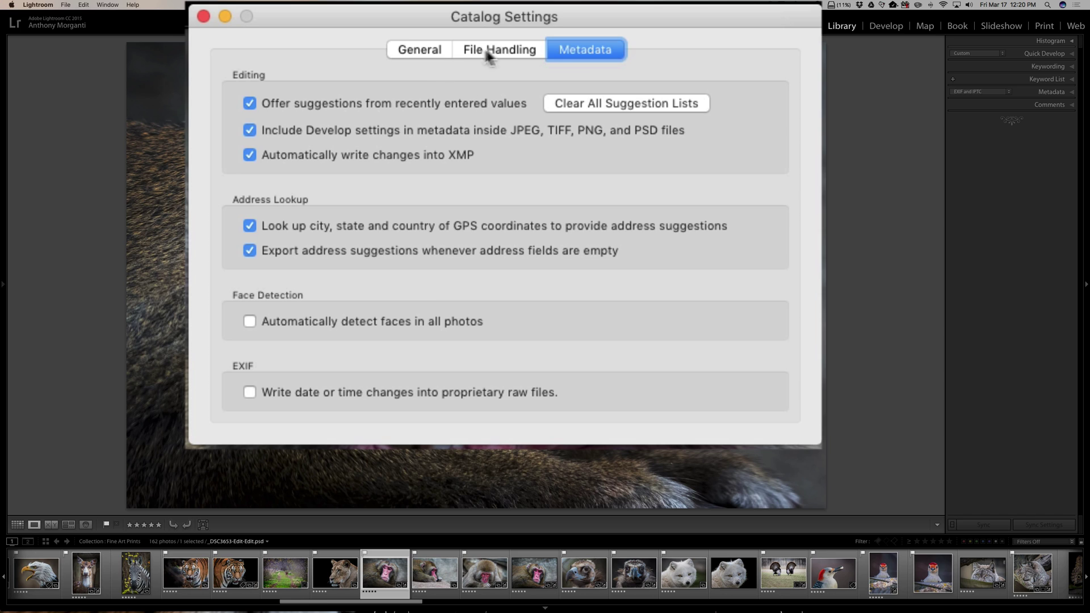
pyautogui.click(487, 54)
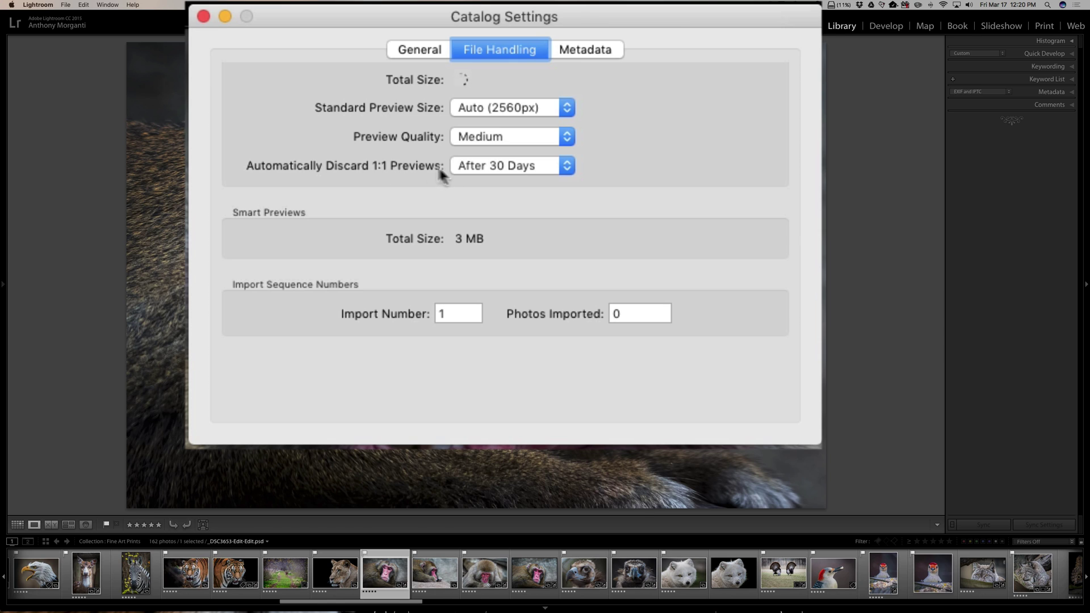
pyautogui.click(566, 167)
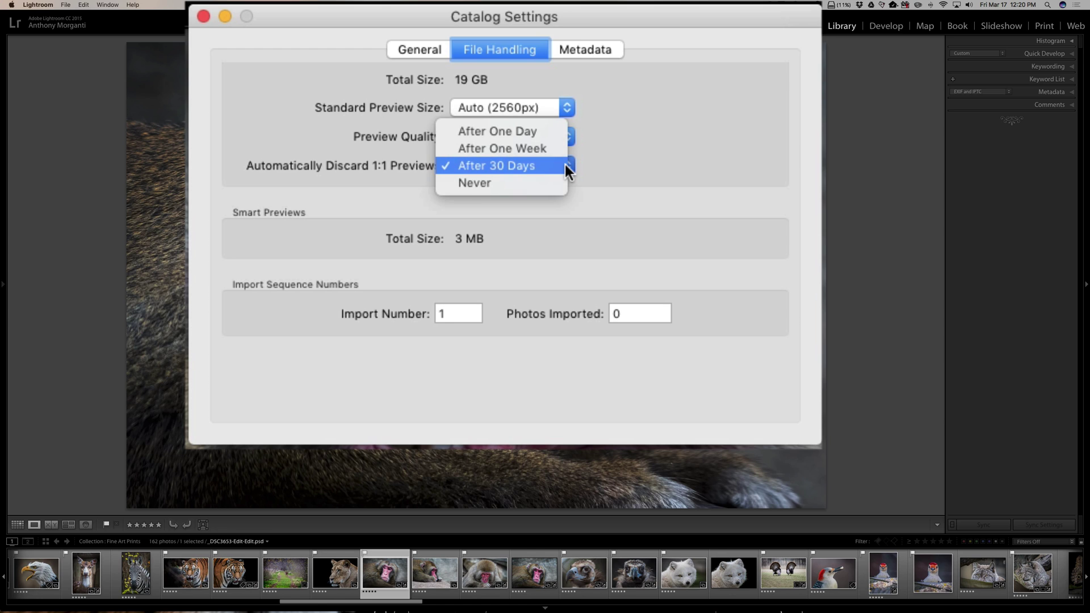
pyautogui.click(617, 149)
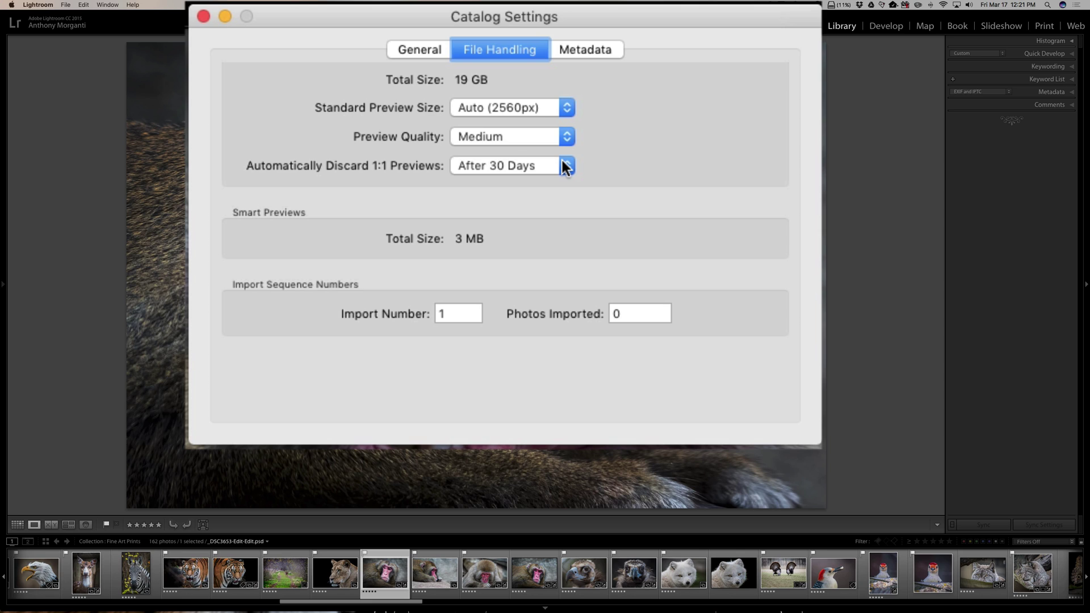
pyautogui.click(562, 165)
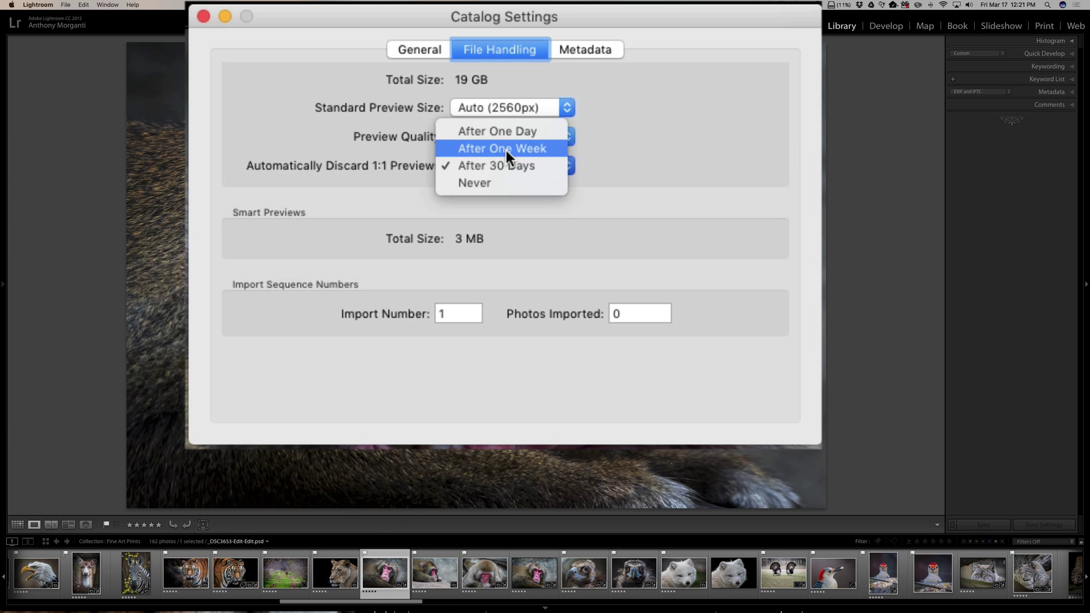
pyautogui.click(593, 168)
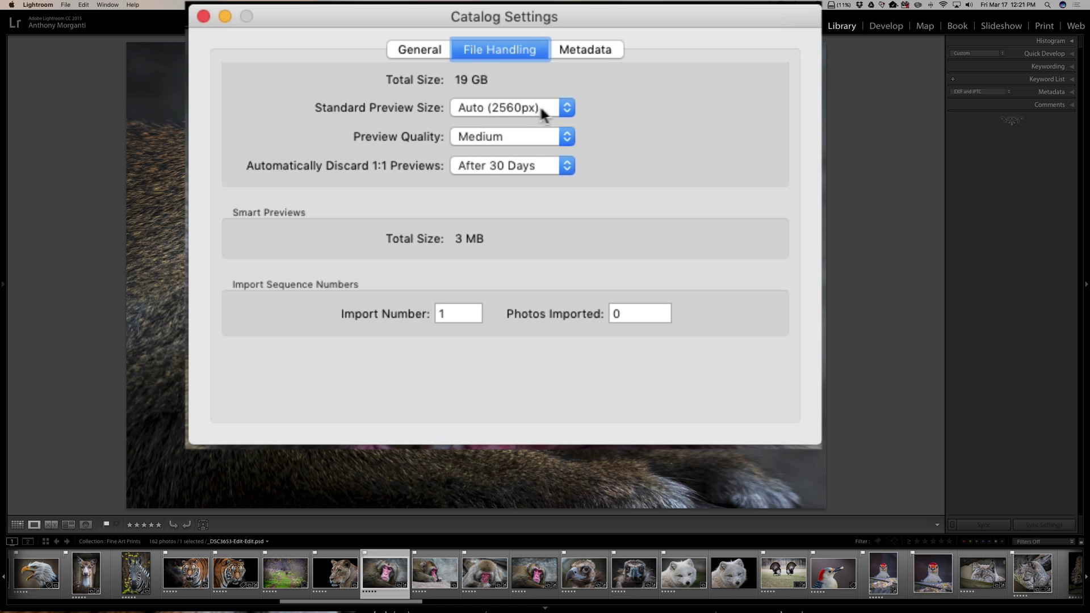
# Review the available standard preview sizes and preview quality levels in the catalog settings, keeping the current choices.
pyautogui.click(566, 108)
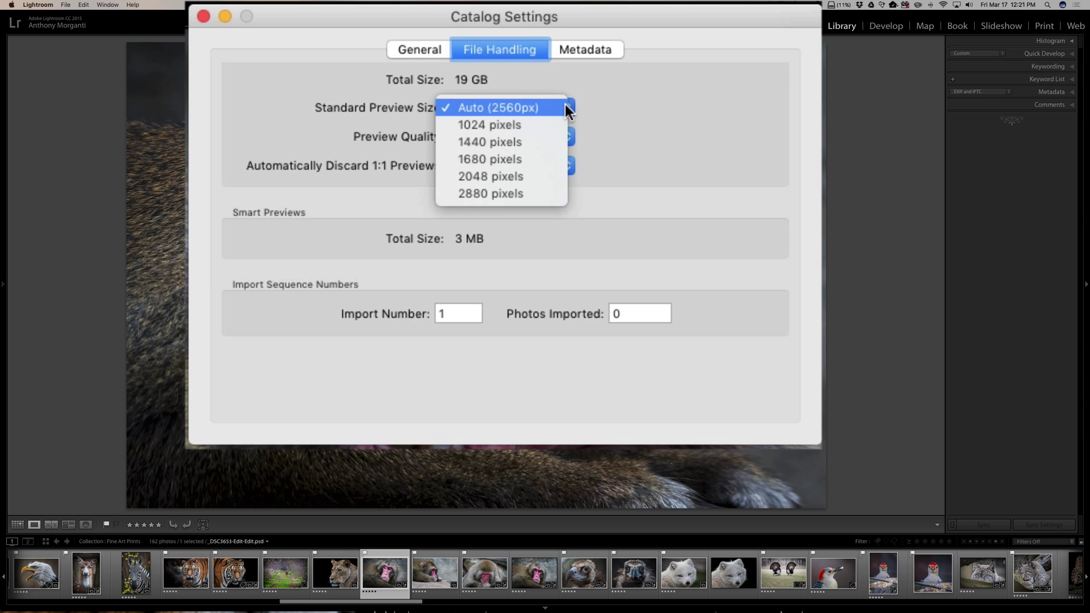
pyautogui.click(521, 107)
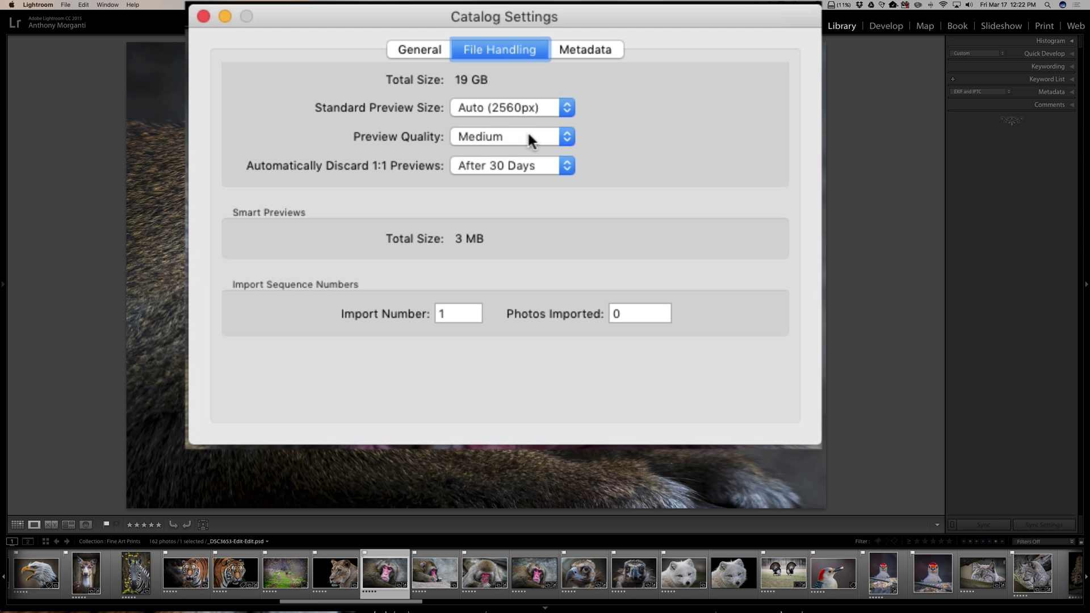
pyautogui.click(564, 137)
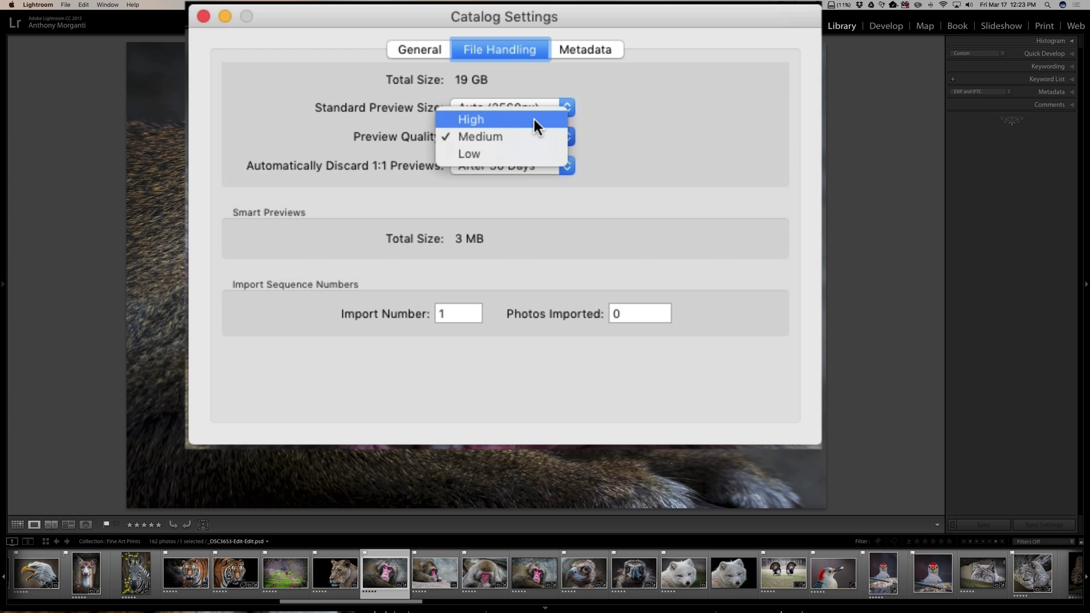
pyautogui.click(608, 116)
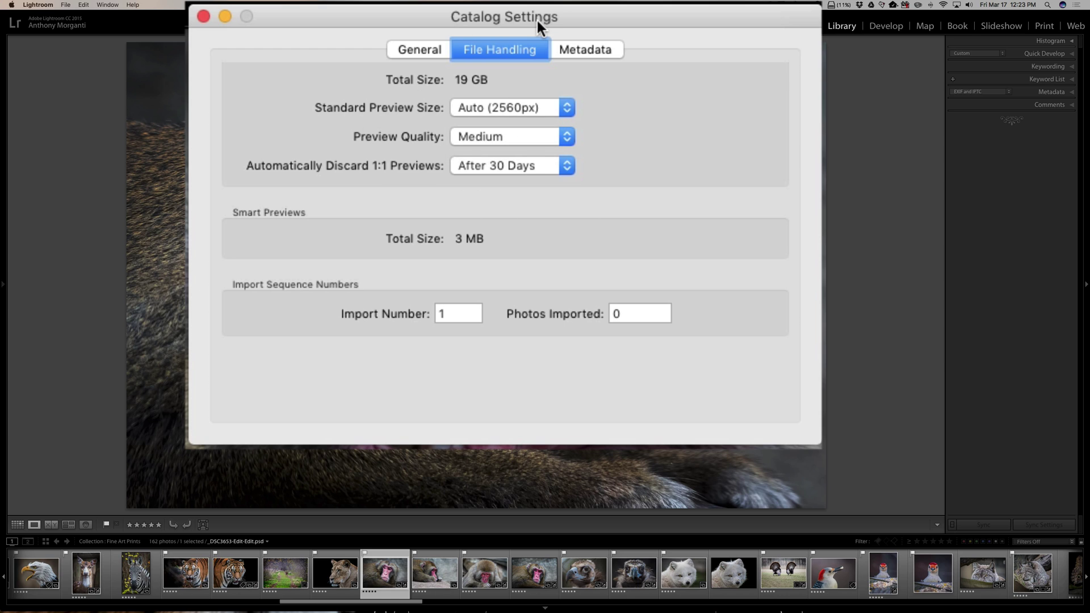
# Examine the catalog's metadata settings, including automatic writing of changes into XMP, and close Catalog Settings.
pyautogui.click(584, 50)
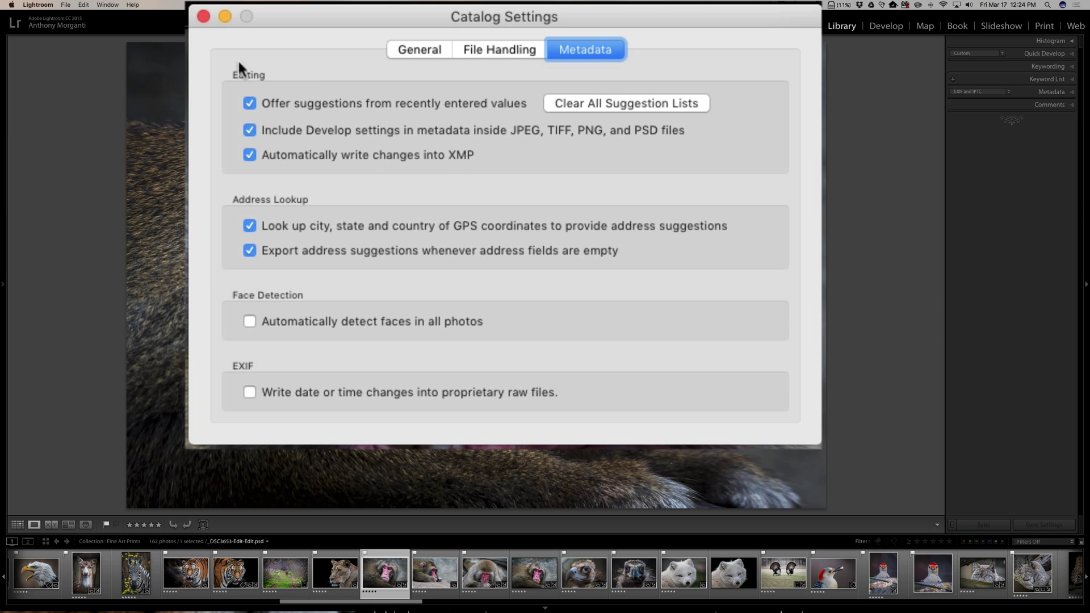
pyautogui.click(202, 16)
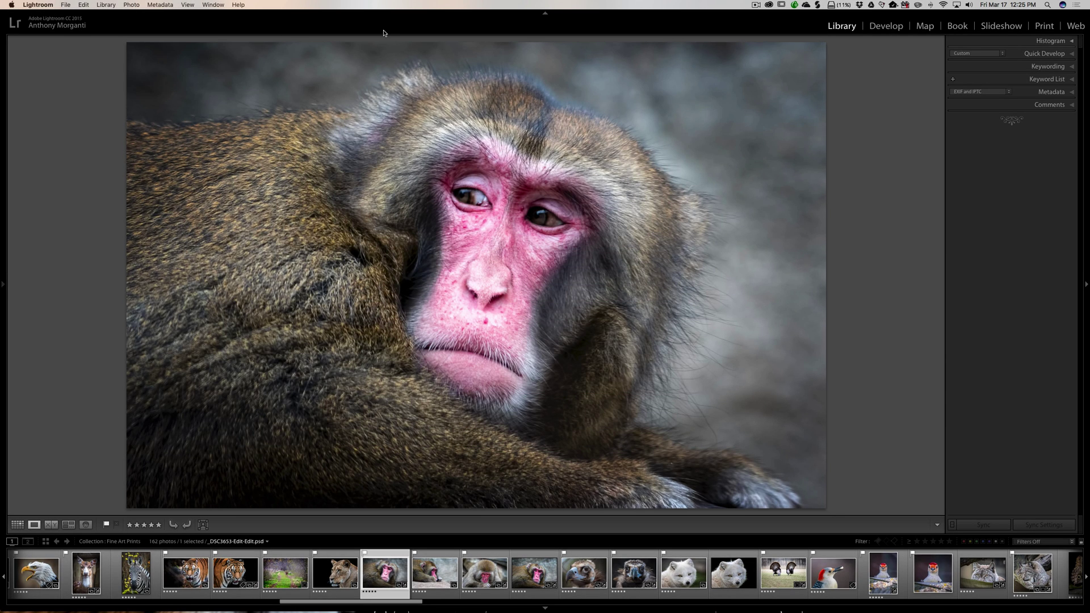
# Check the Camera Raw cache settings and the graphics processor option in Preferences, and close them.
pyautogui.click(43, 5)
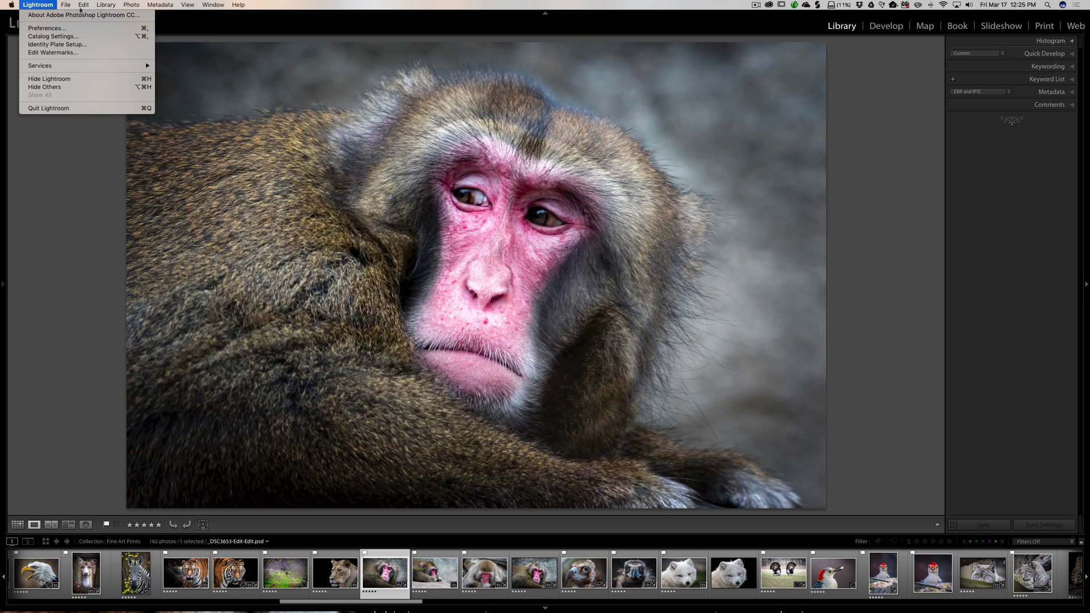
pyautogui.moveTo(85, 6)
pyautogui.click(44, 29)
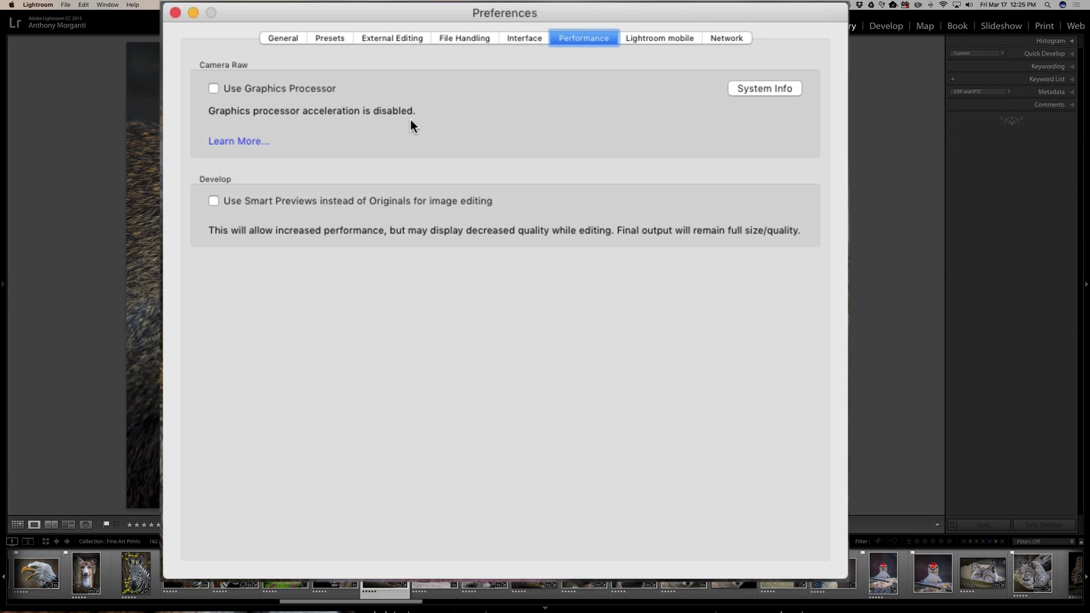
pyautogui.click(447, 39)
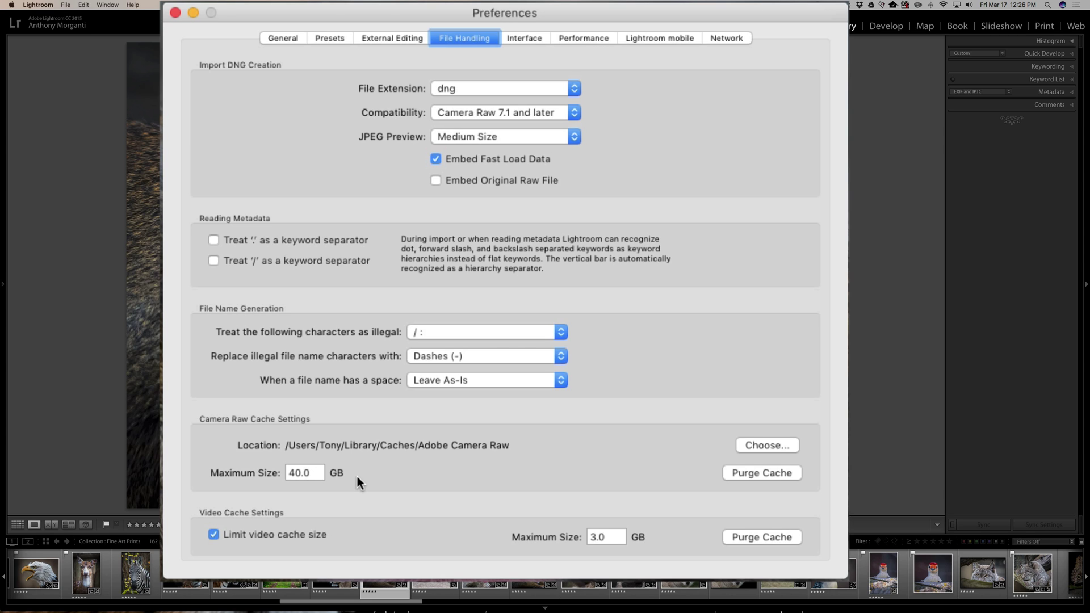
pyautogui.click(591, 38)
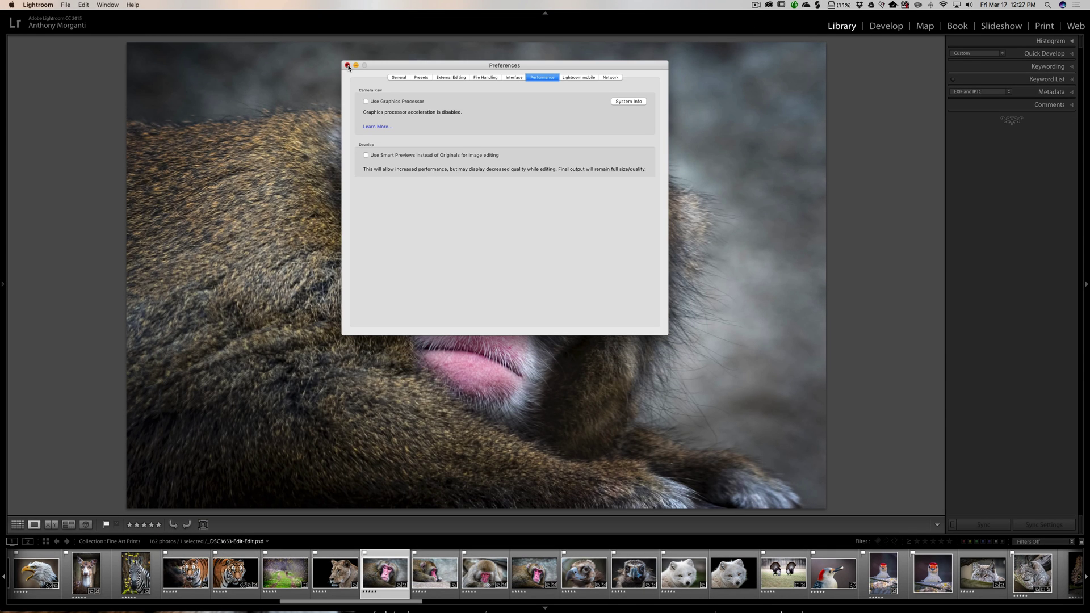
pyautogui.click(348, 66)
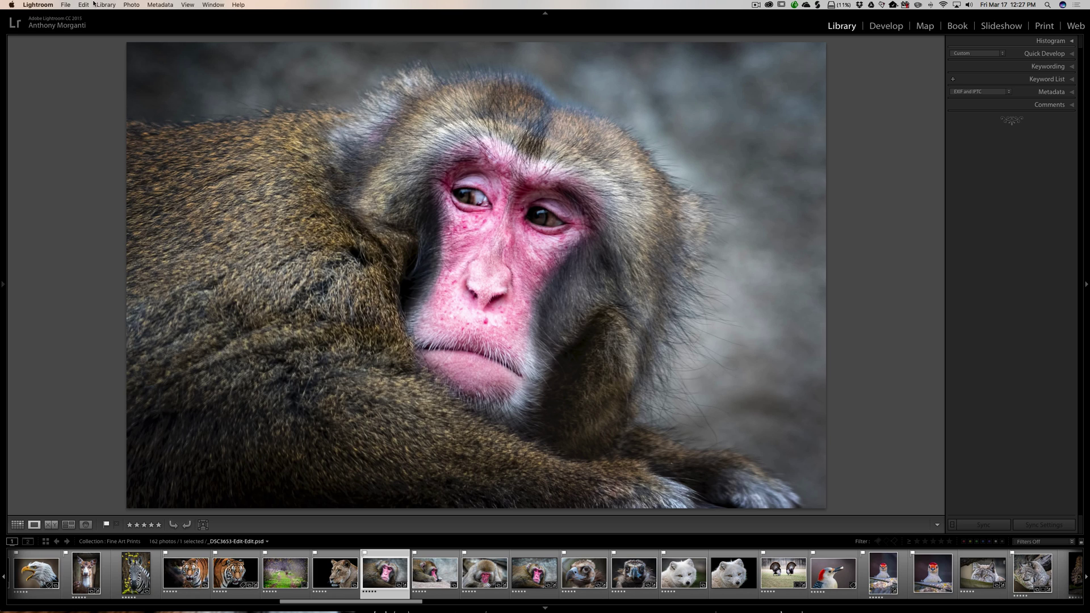
# Reopen Preferences to examine the performance option for editing with Smart Previews instead of originals, and close them.
pyautogui.click(50, 6)
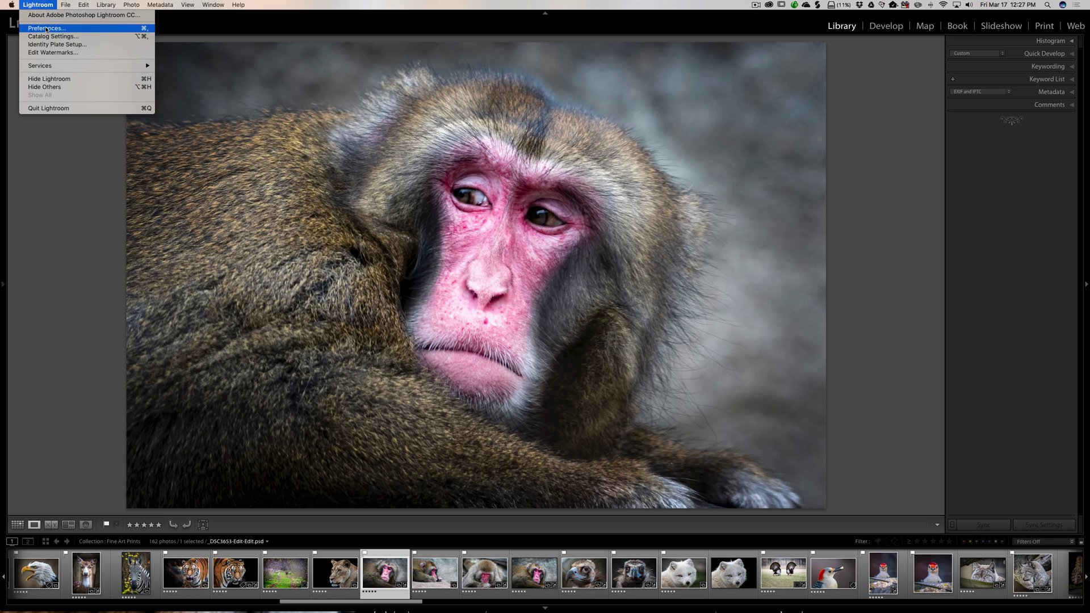
pyautogui.click(46, 28)
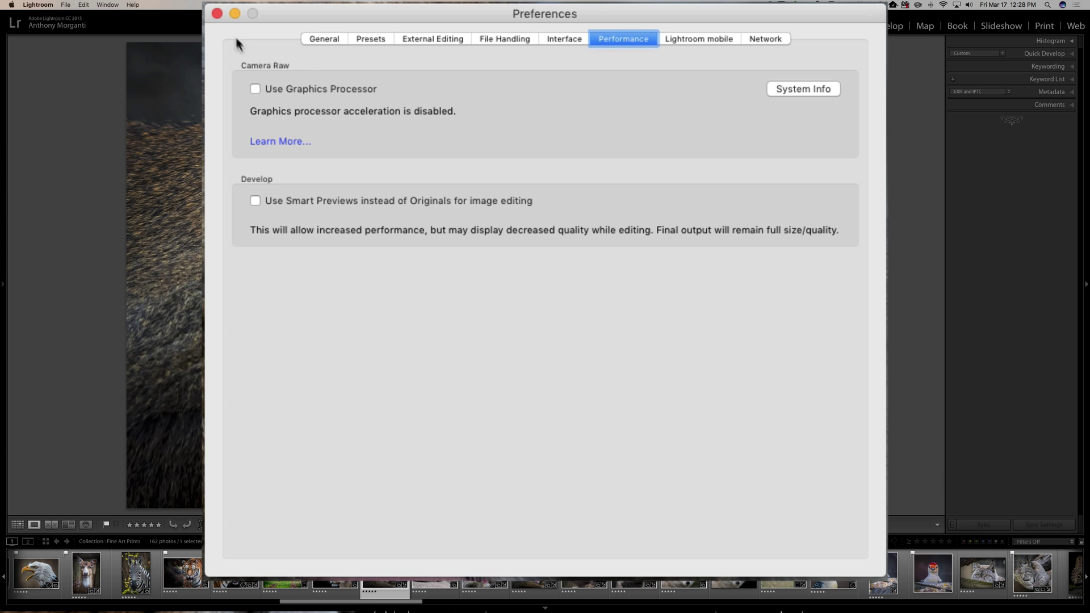
pyautogui.click(216, 13)
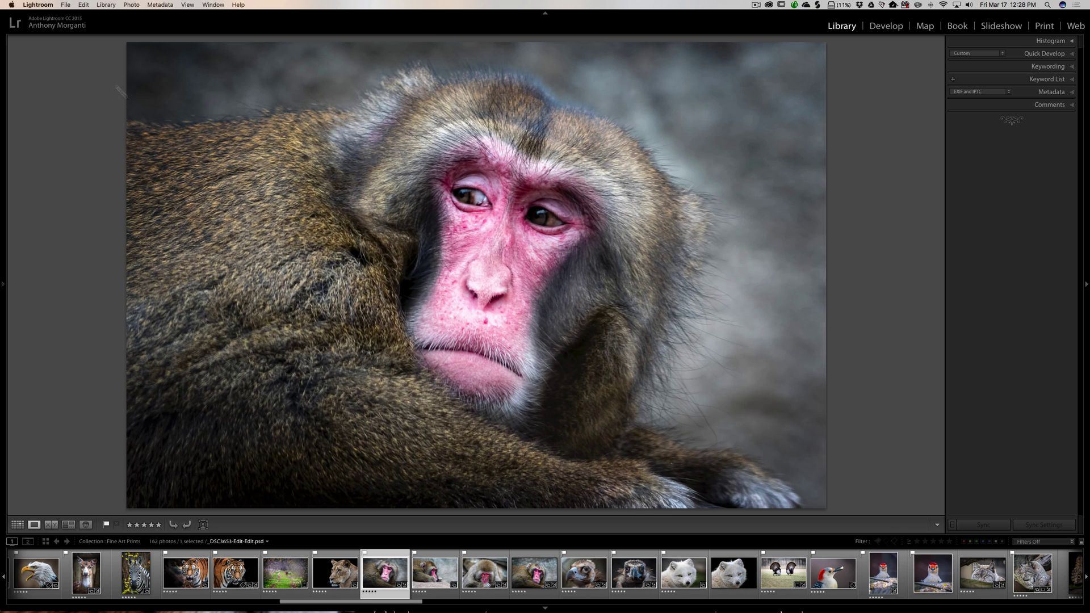
# Open the catalog optimization prompt and dismiss it without optimizing.
pyautogui.click(65, 5)
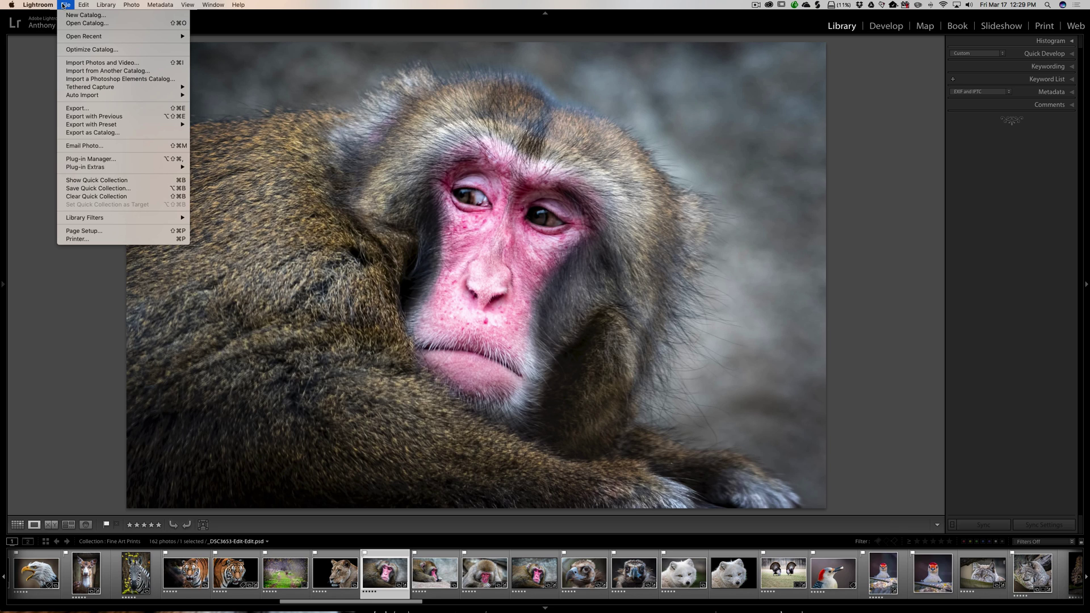
pyautogui.click(84, 50)
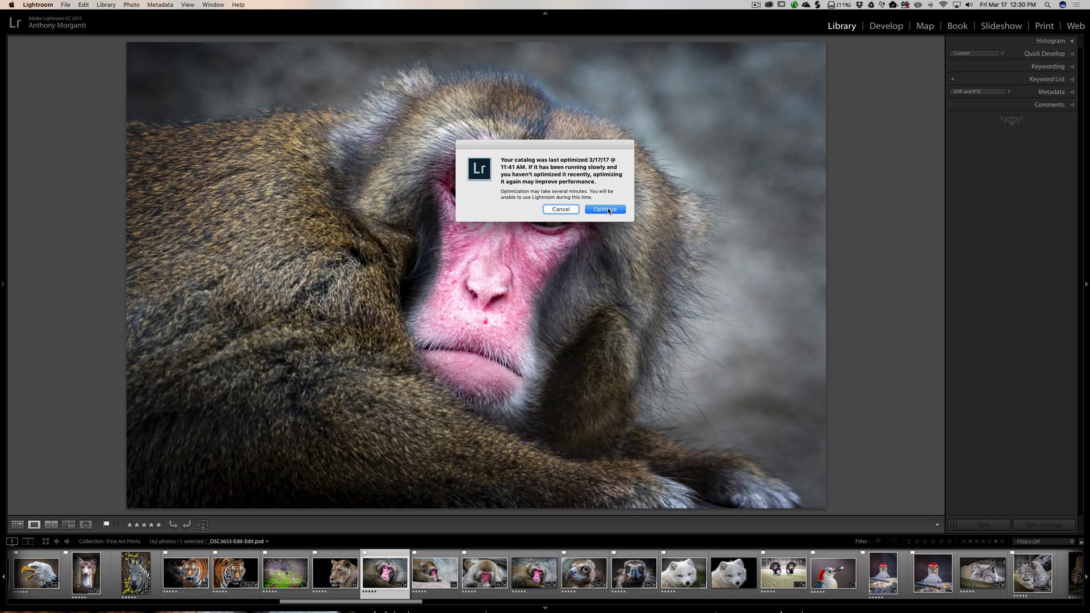
pyautogui.click(555, 210)
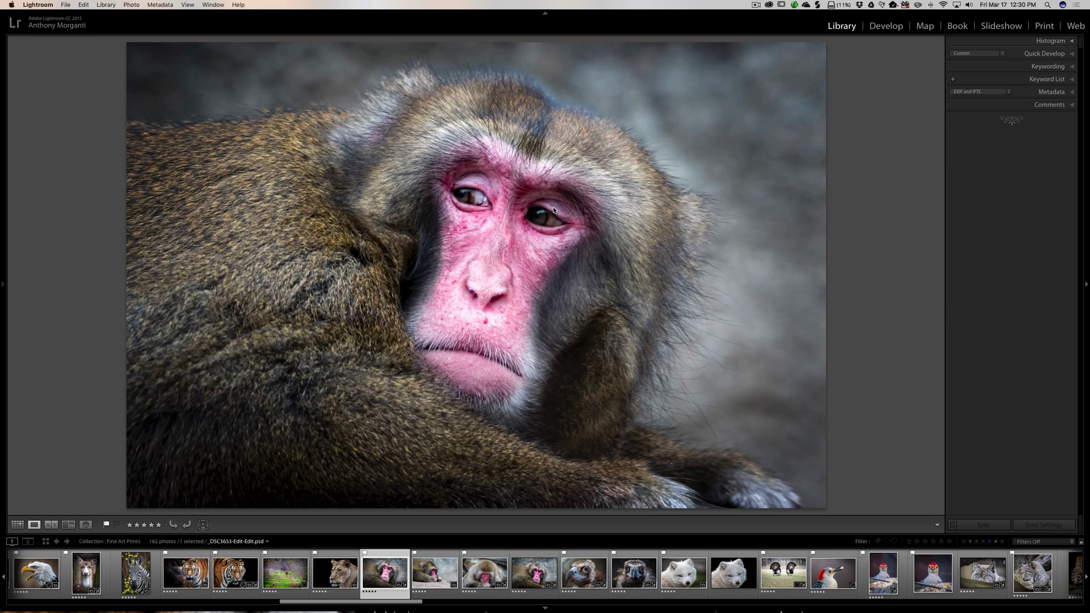